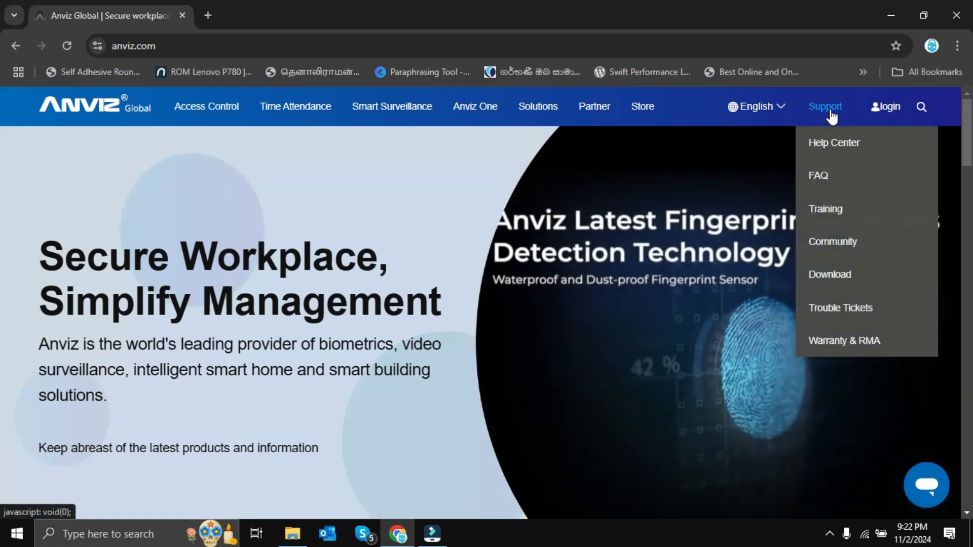
click(834, 282)
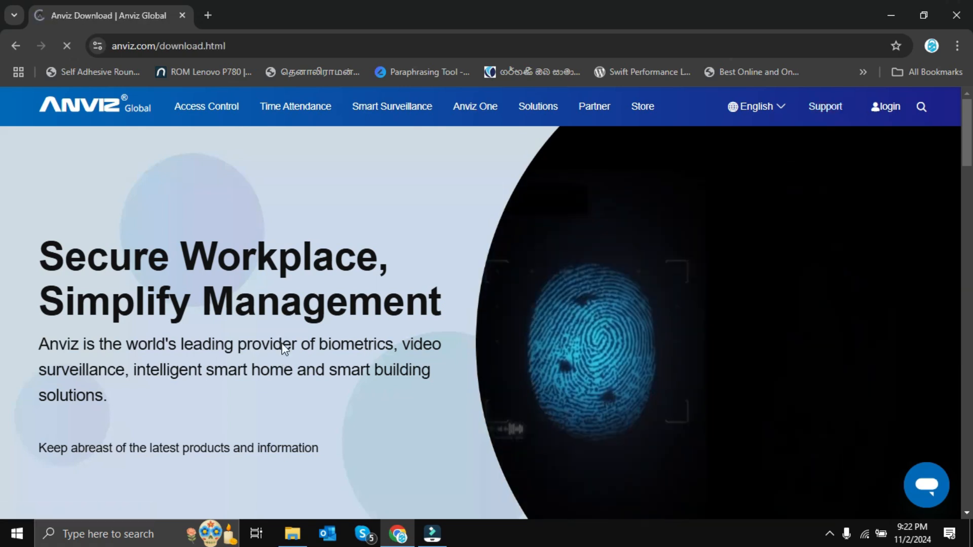
scroll(42, 300, down, 1)
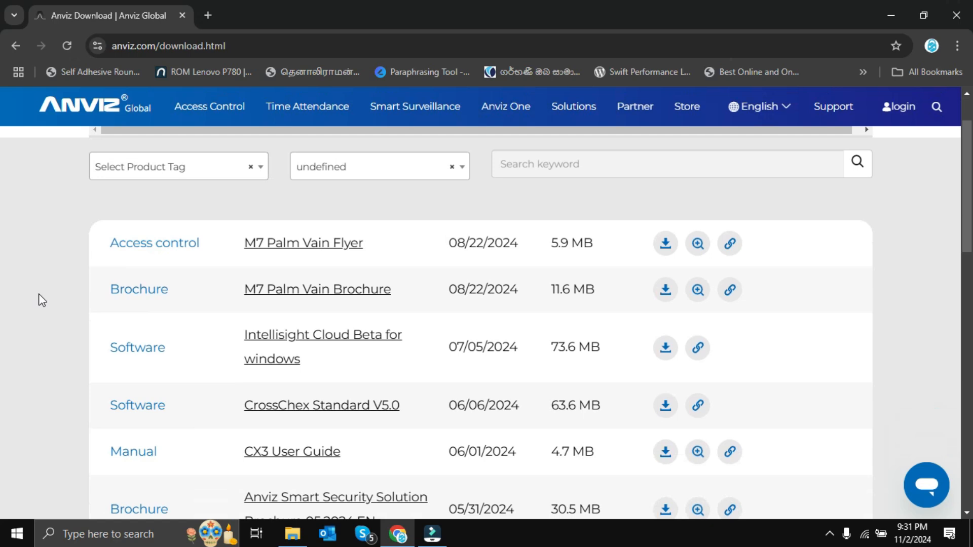
scroll(42, 323, down, 1)
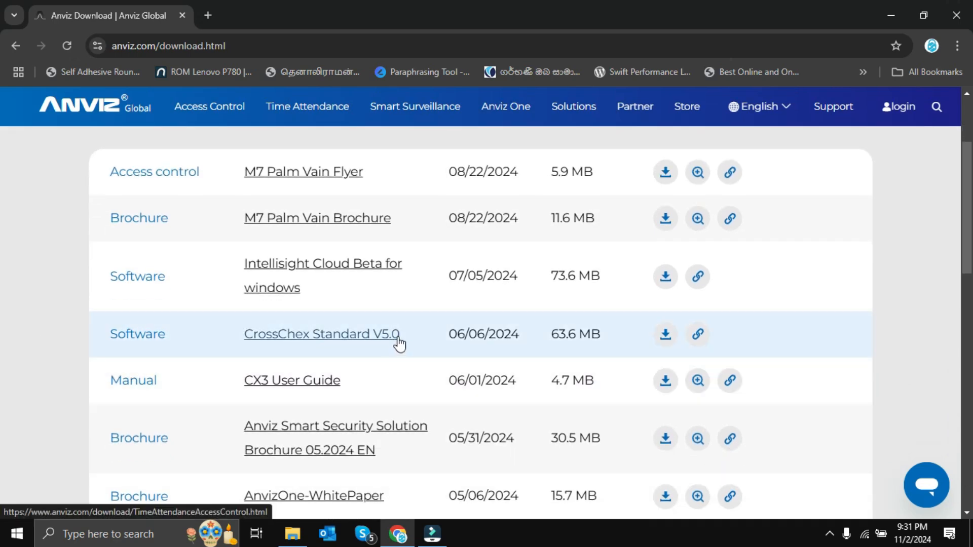
scroll(11, 332, down, 2)
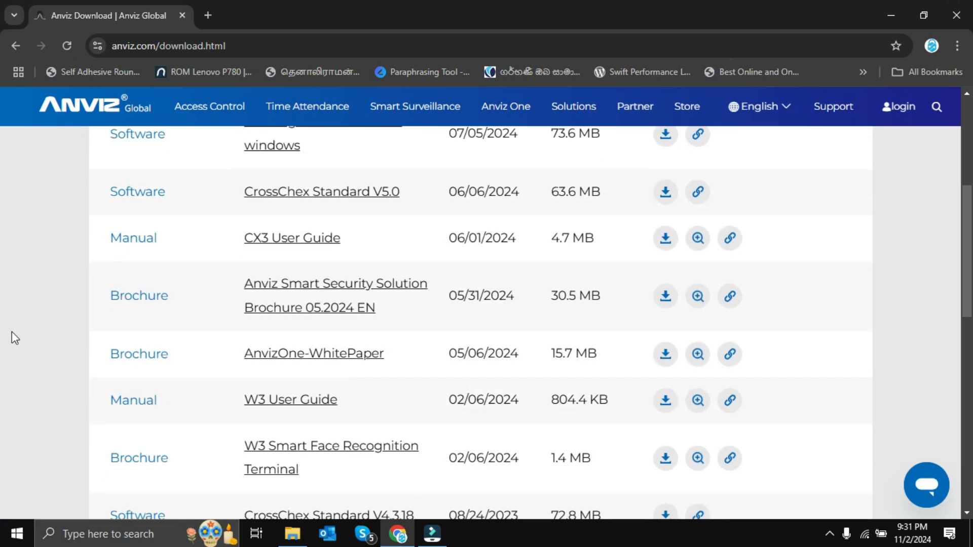
scroll(11, 331, down, 1)
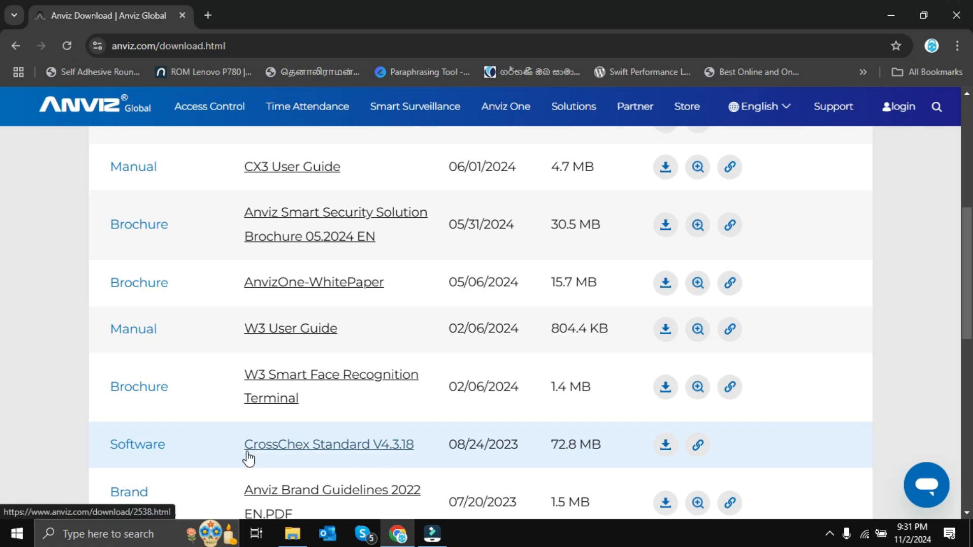
scroll(248, 457, up, 1)
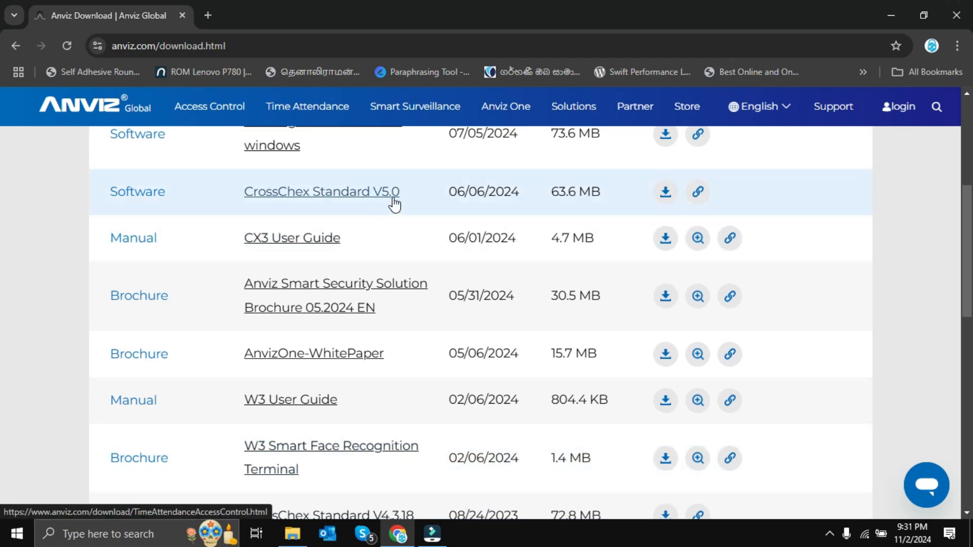
scroll(429, 328, down, 1)
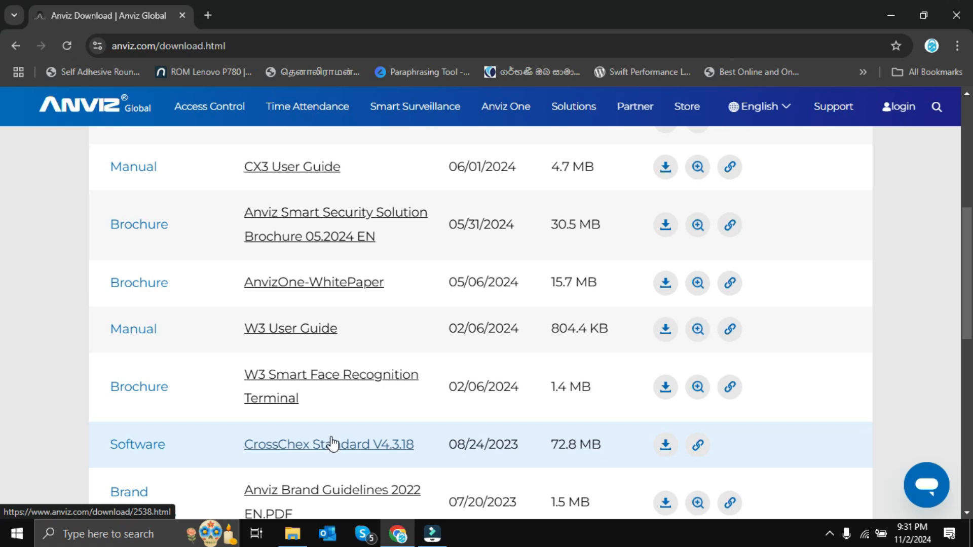
scroll(332, 443, up, 1)
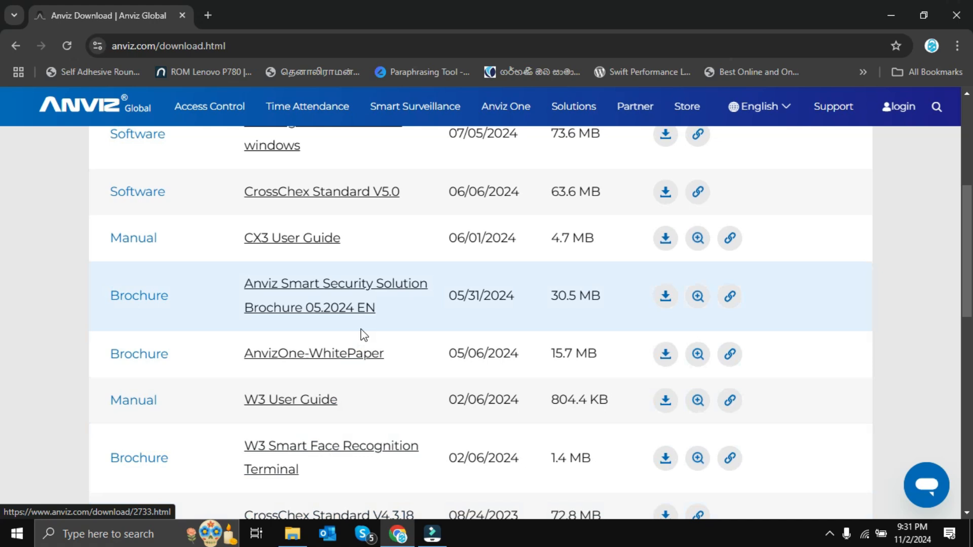
scroll(382, 331, down, 1)
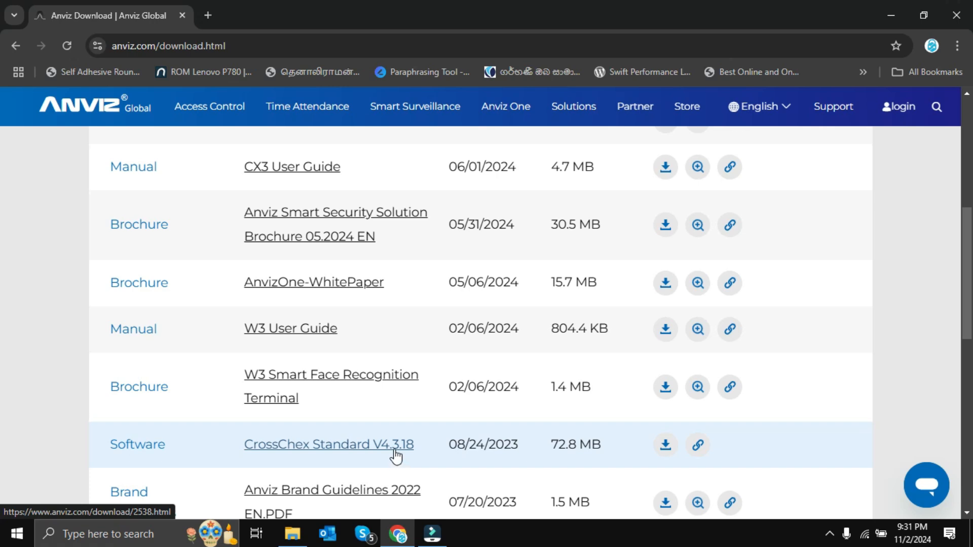
scroll(392, 450, up, 1)
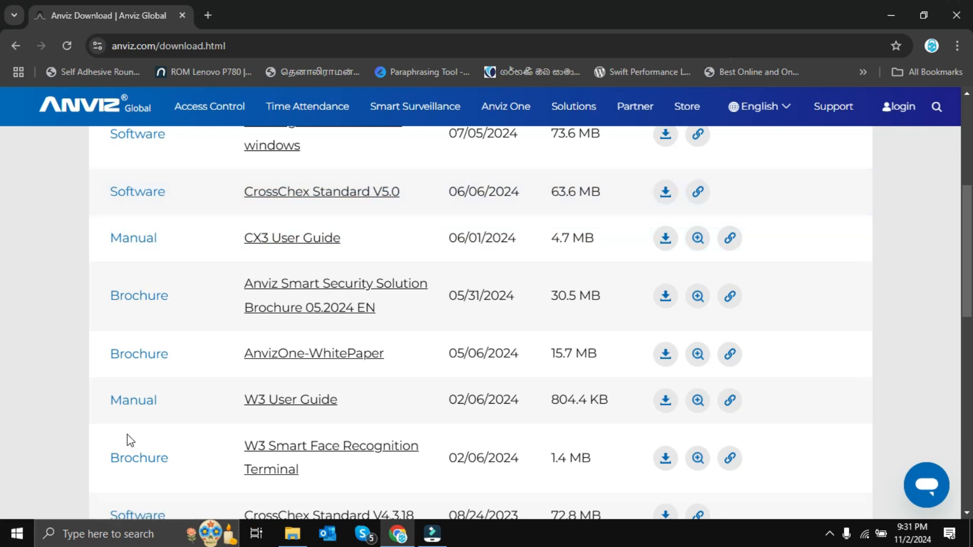
scroll(401, 406, down, 2)
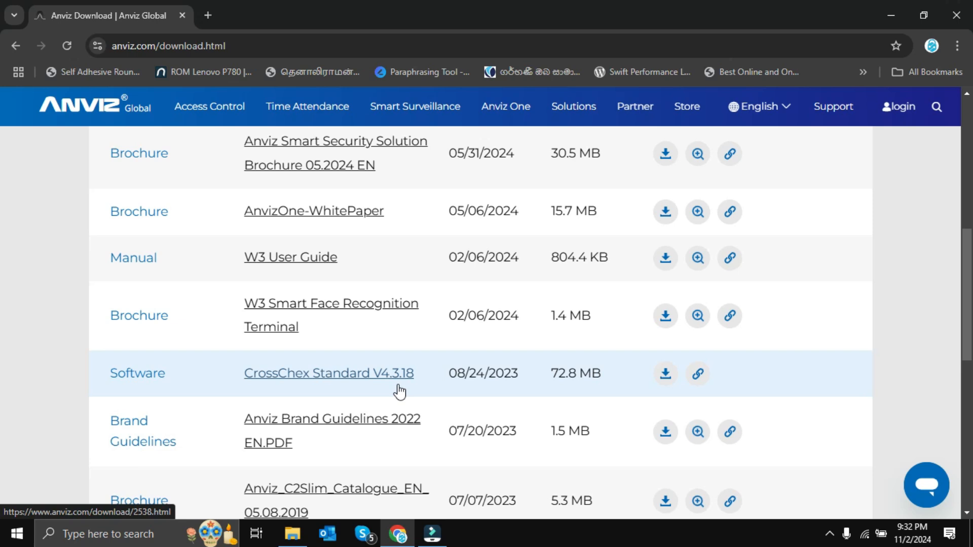
scroll(402, 384, up, 3)
scroll(387, 251, up, 1)
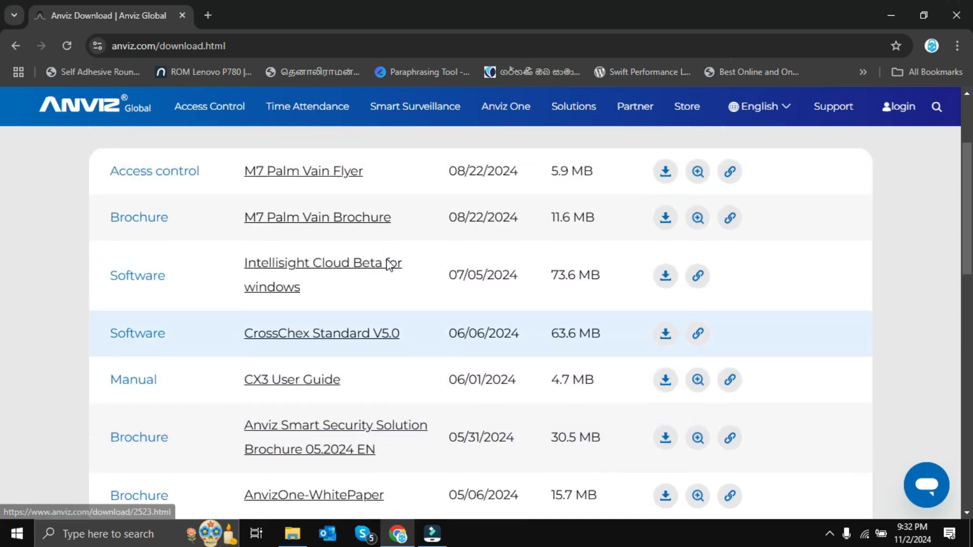
scroll(384, 346, down, 2)
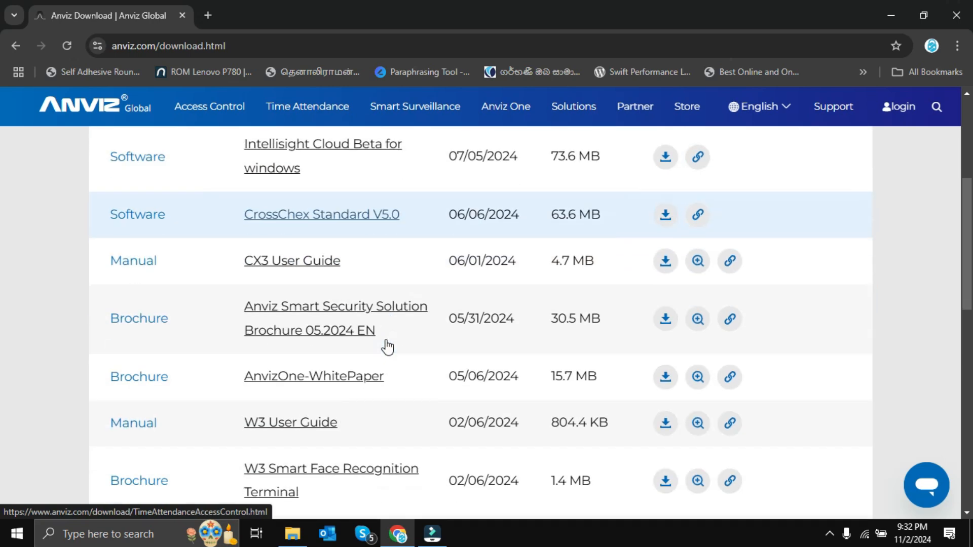
scroll(627, 398, down, 1)
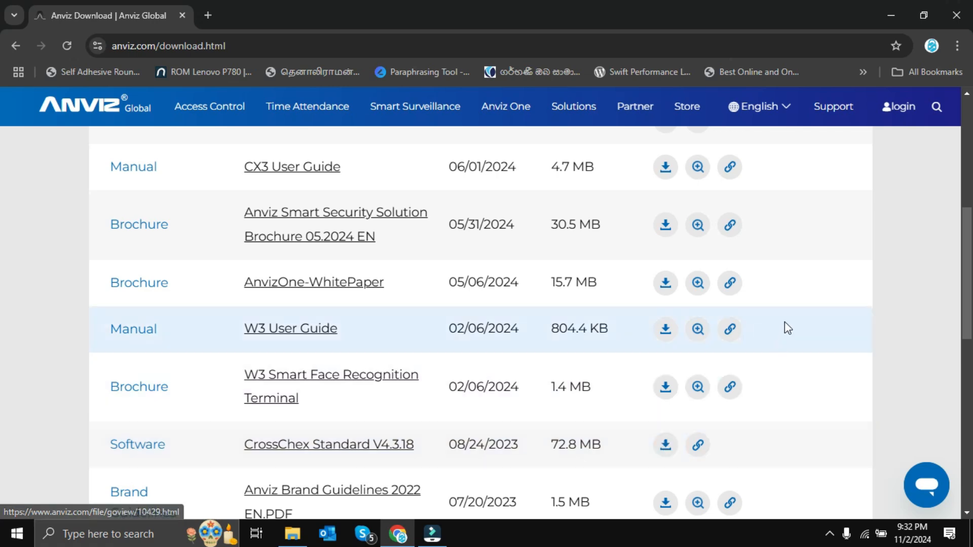
Step: Run Setup with English as language, accept the license agreement and continue to the install location
click(891, 16)
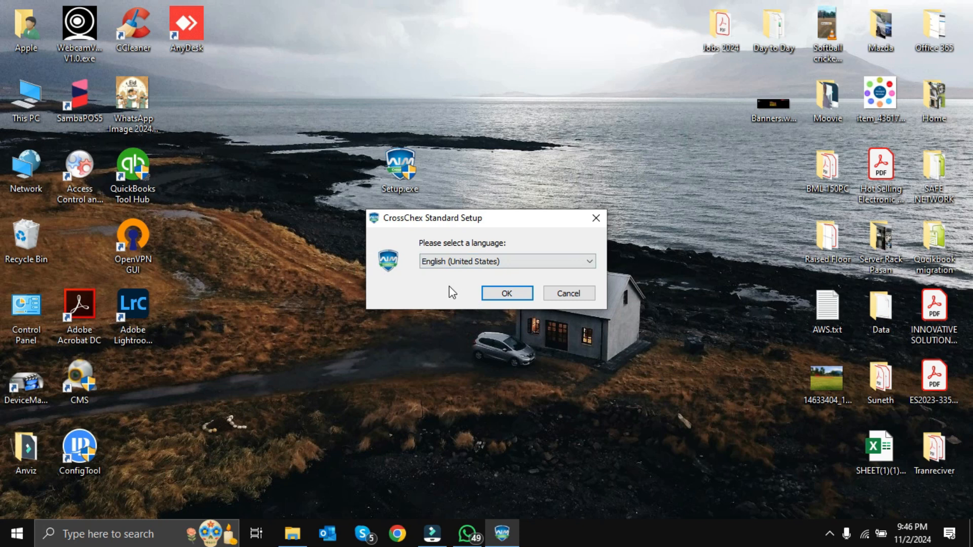
click(508, 294)
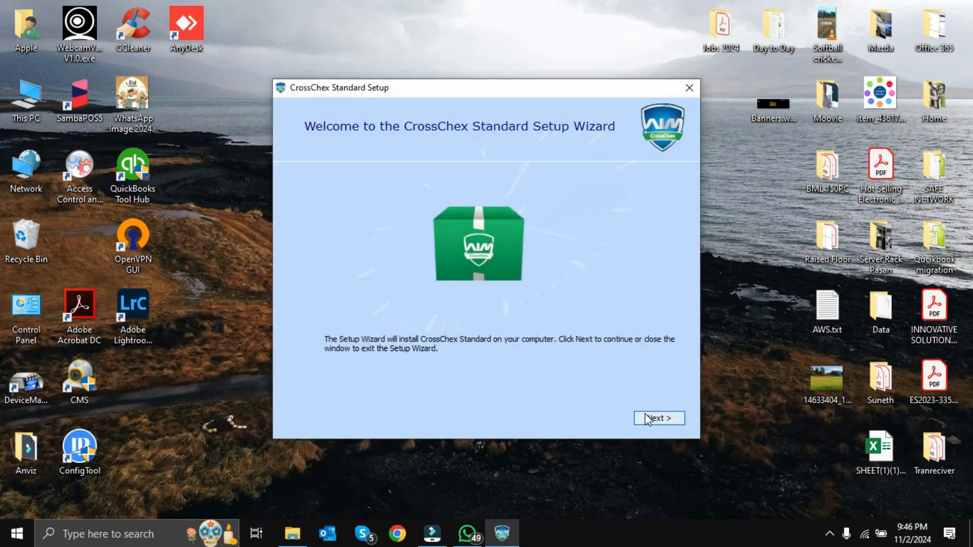
click(647, 418)
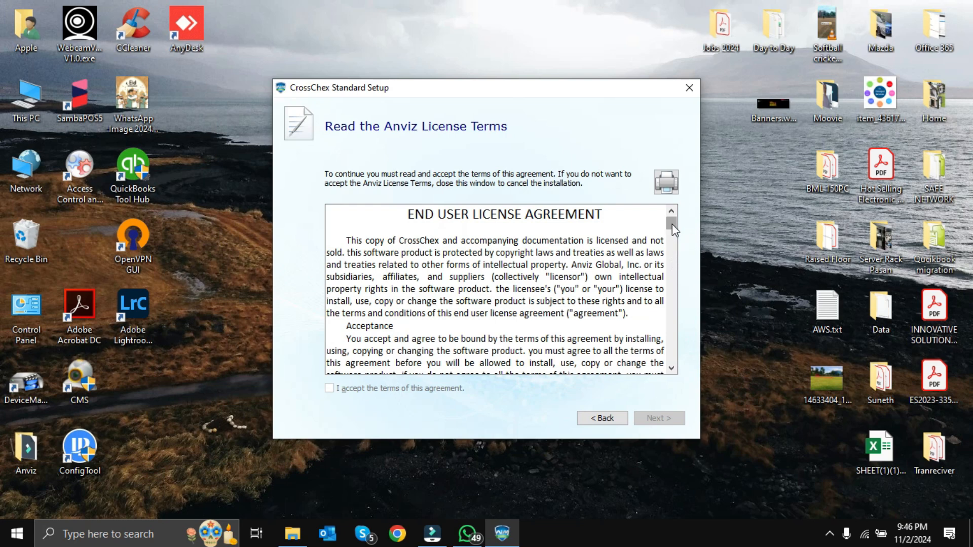
drag(673, 224, 672, 357)
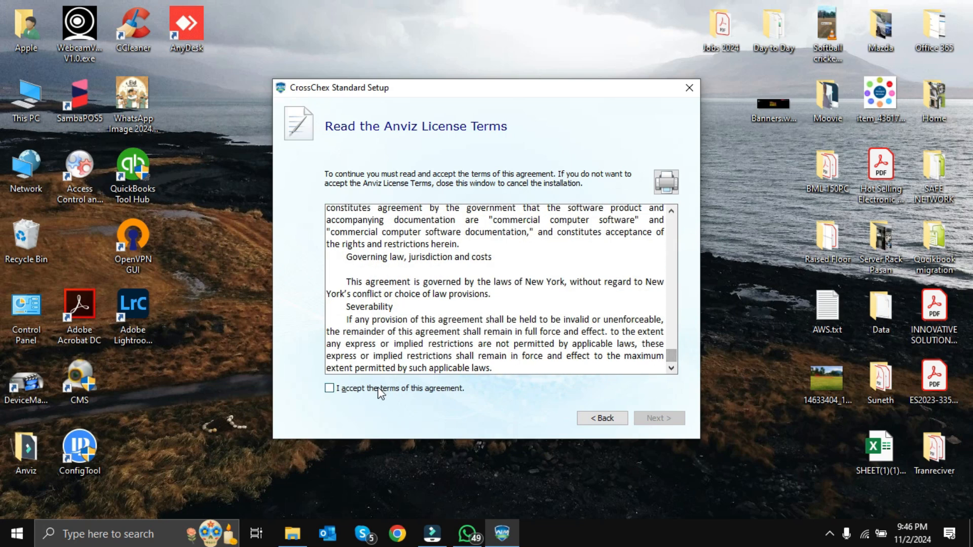
click(329, 388)
click(658, 418)
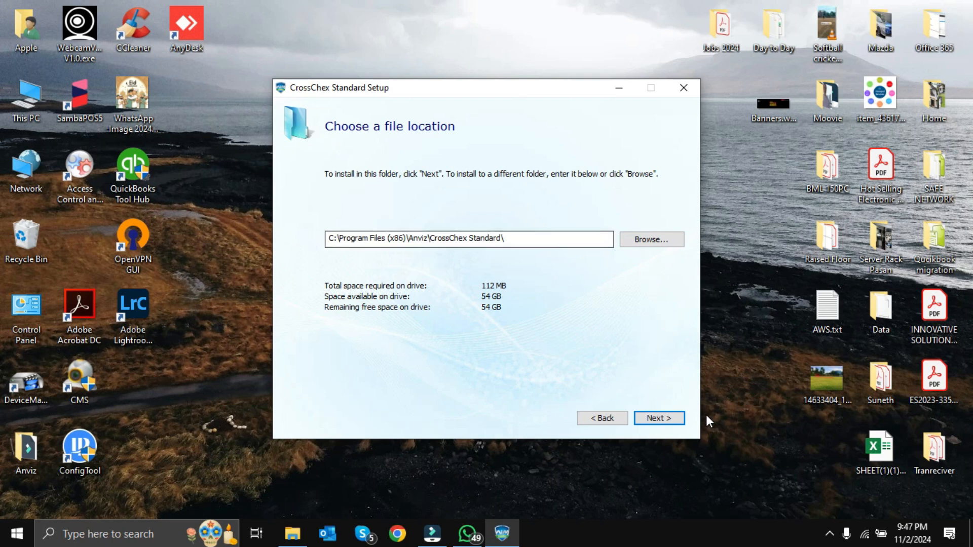
Step: Install to the default folder and launch the newly installed CrossChex Standard
click(648, 422)
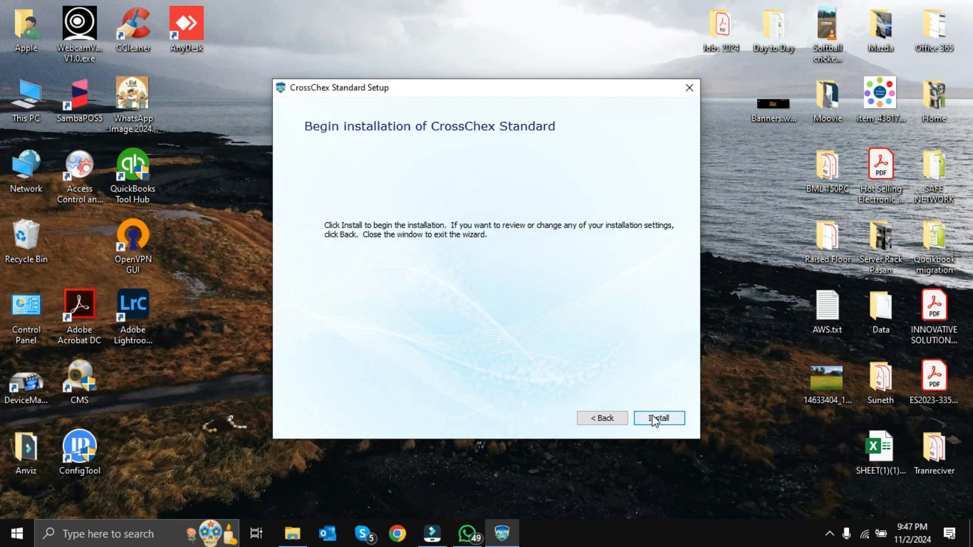
click(653, 420)
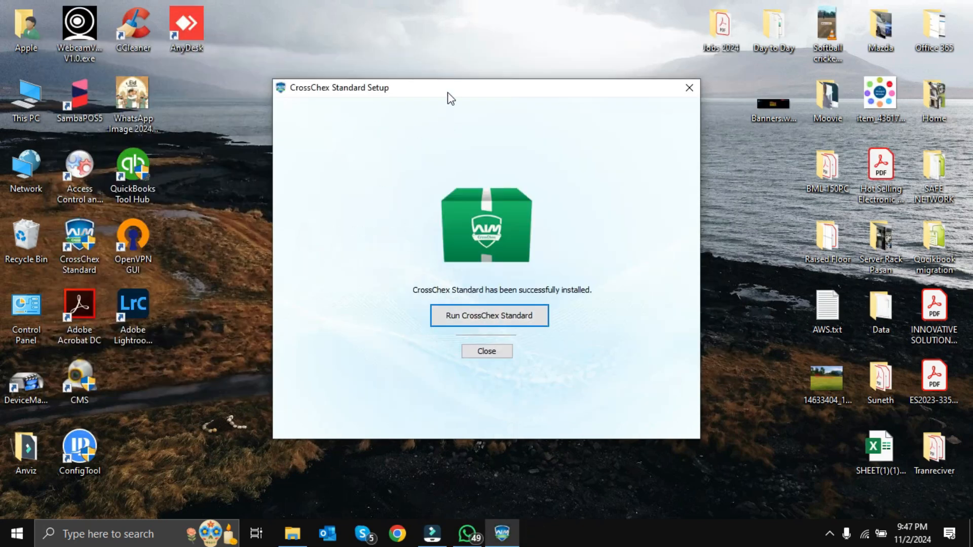
drag(453, 95, 481, 49)
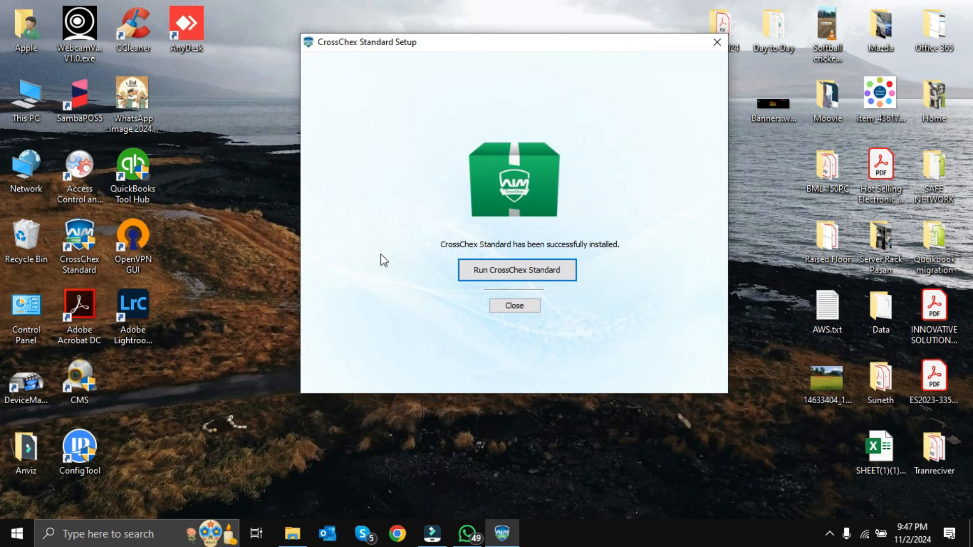
click(510, 272)
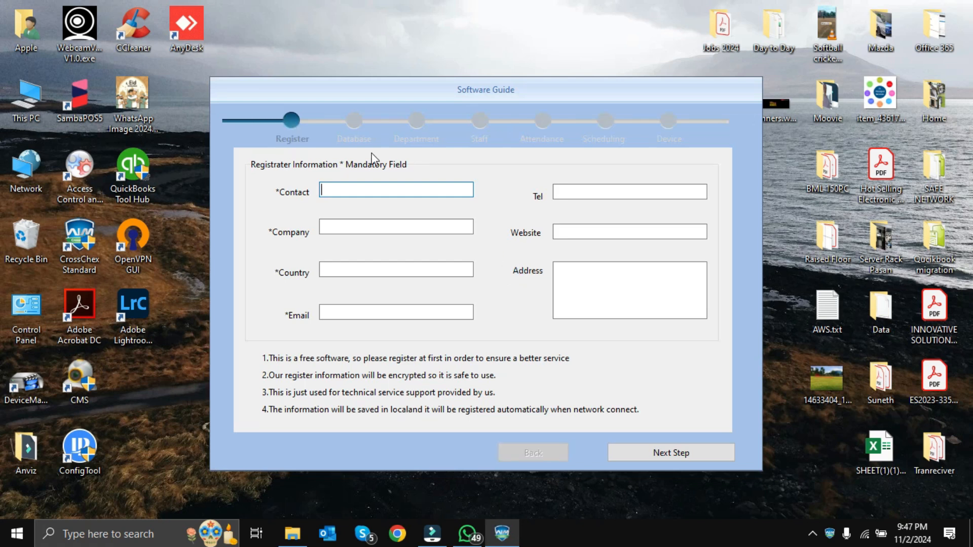
drag(384, 95, 410, 92)
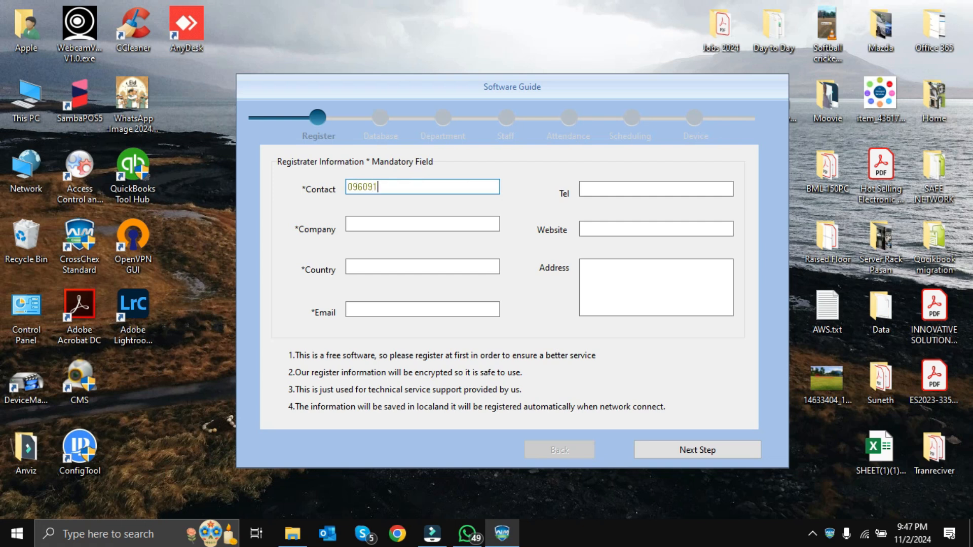
text(23434)
click(372, 224)
text(Safe )
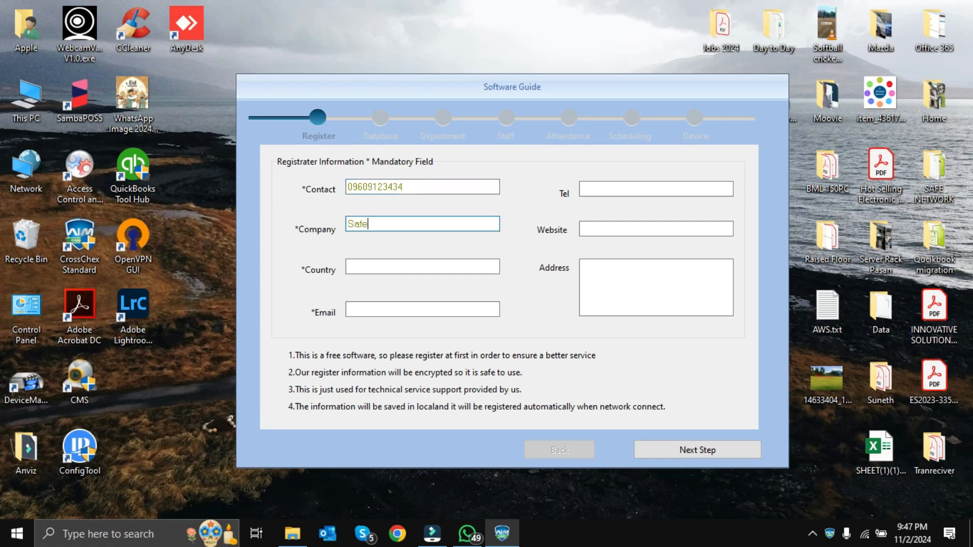
text(Netwo)
text(rk)
click(380, 266)
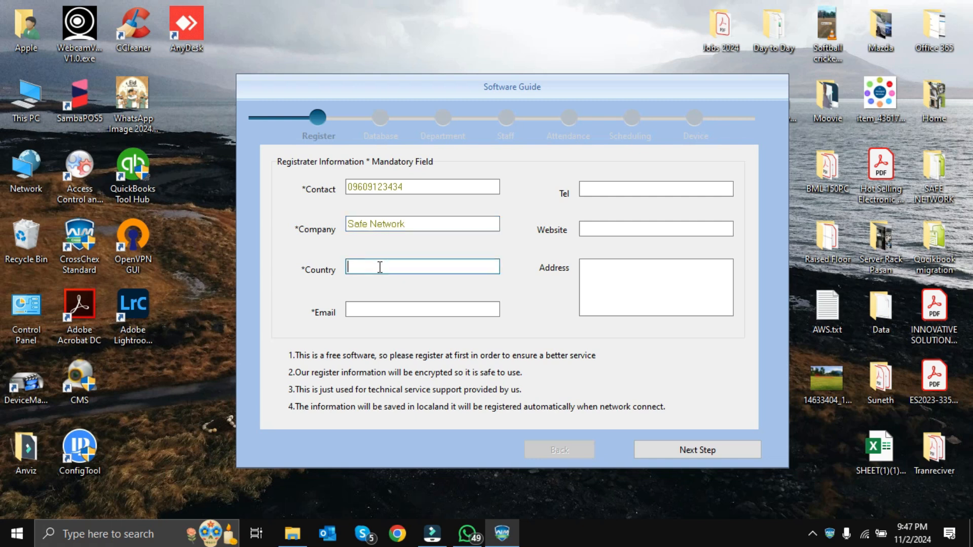
text(Maldive)
text(s)
click(364, 306)
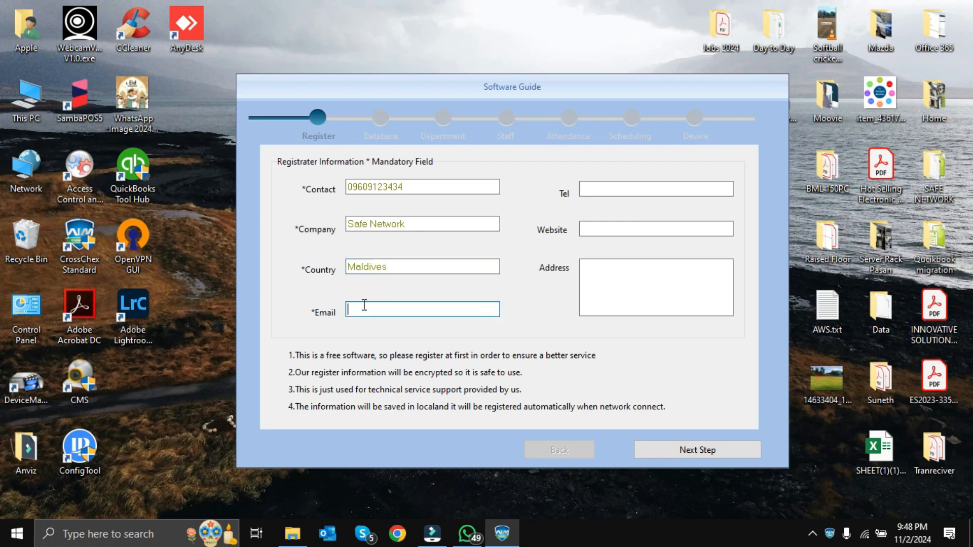
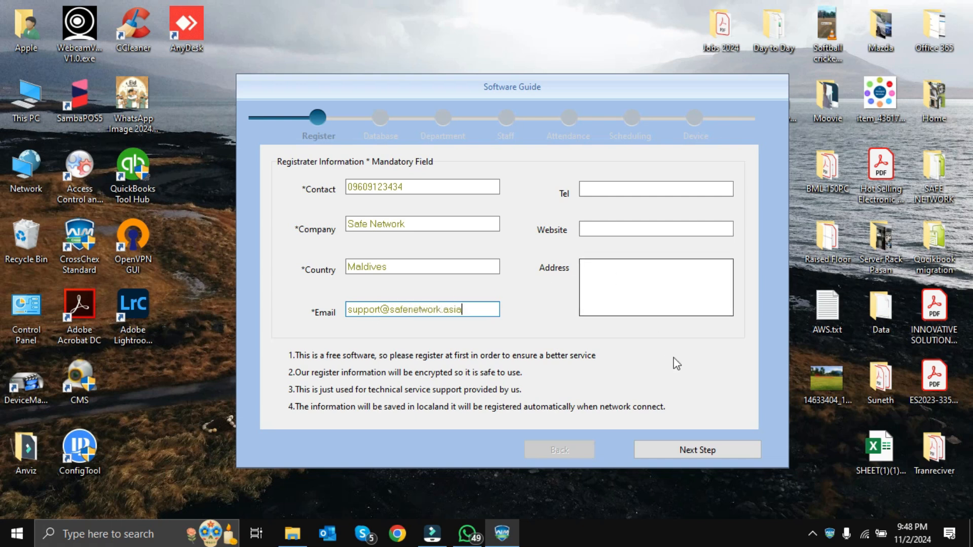
Step: Advance from registration to the Database step, keeping the ACCESS option and default file path
click(700, 450)
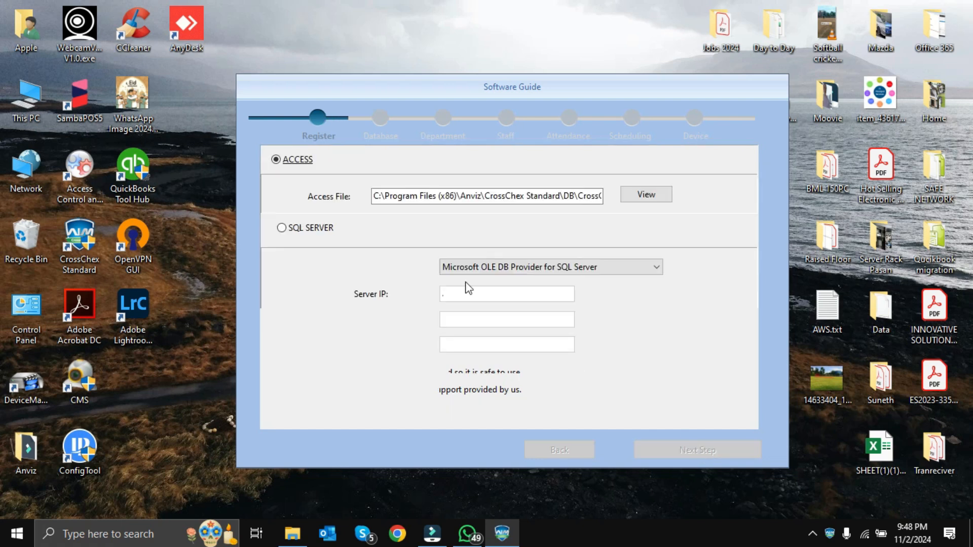
click(655, 454)
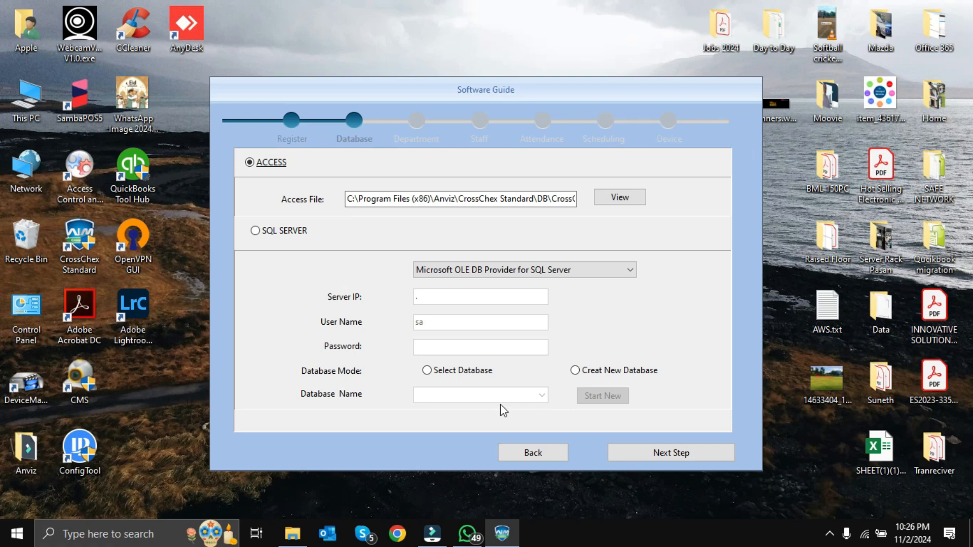
Step: Advance to the Department step, which lists SAFE NETWORK as the only department
click(672, 453)
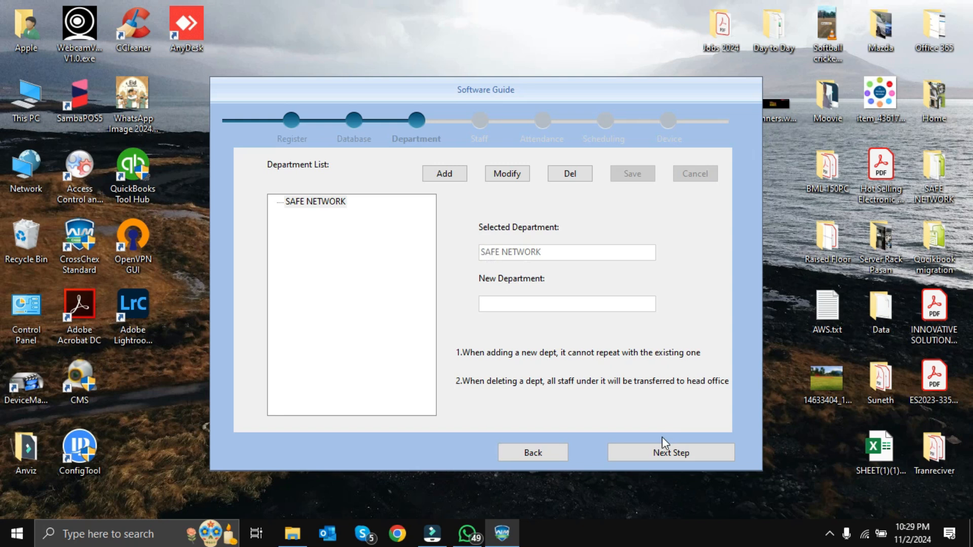
Step: Advance to the Staff step offering staff template download and upload
click(658, 451)
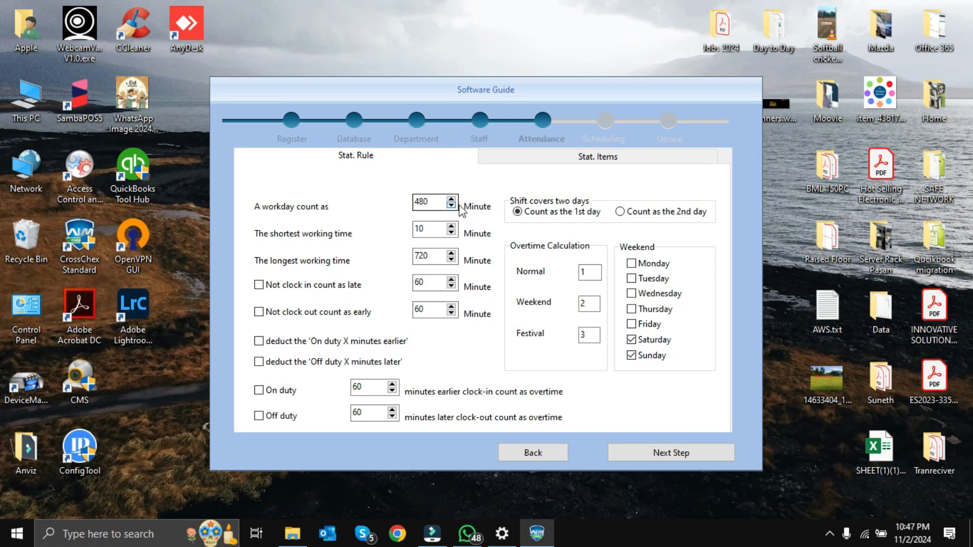
Step: Review the Attendance rule's 480-minute workday value with Saturday–Sunday weekend
click(427, 203)
Step: Advance to the Scheduling step with its empty timetable list
click(647, 454)
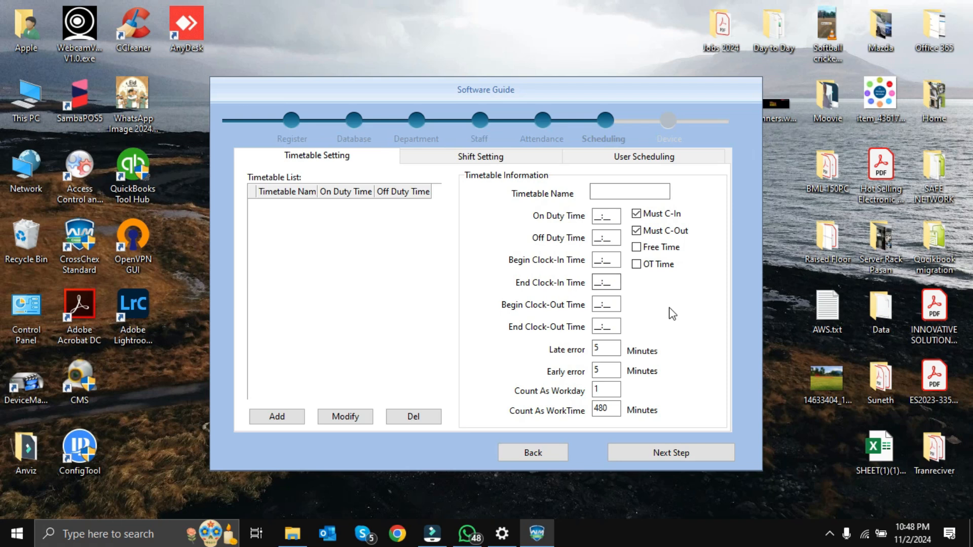
Step: Advance to the Device step and search the network, finding no devices
click(658, 449)
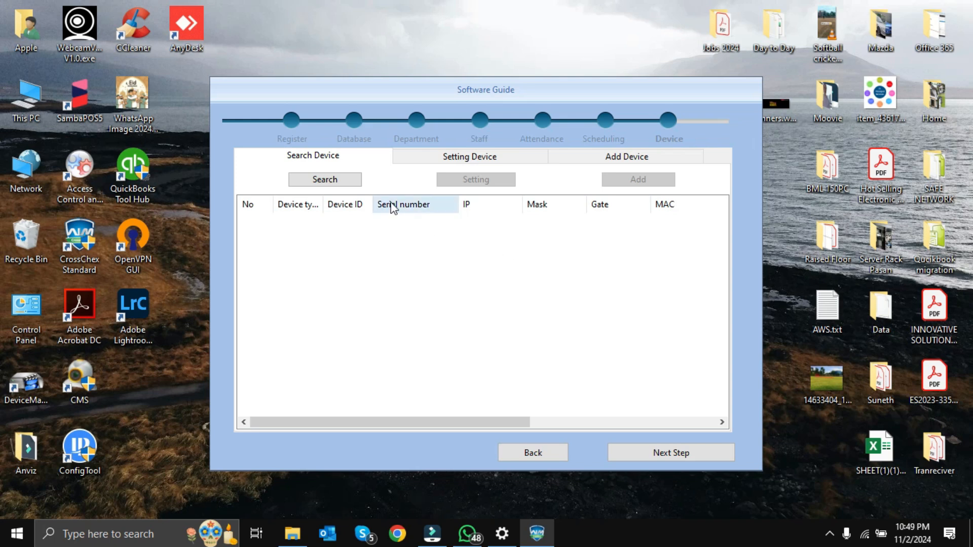
click(339, 183)
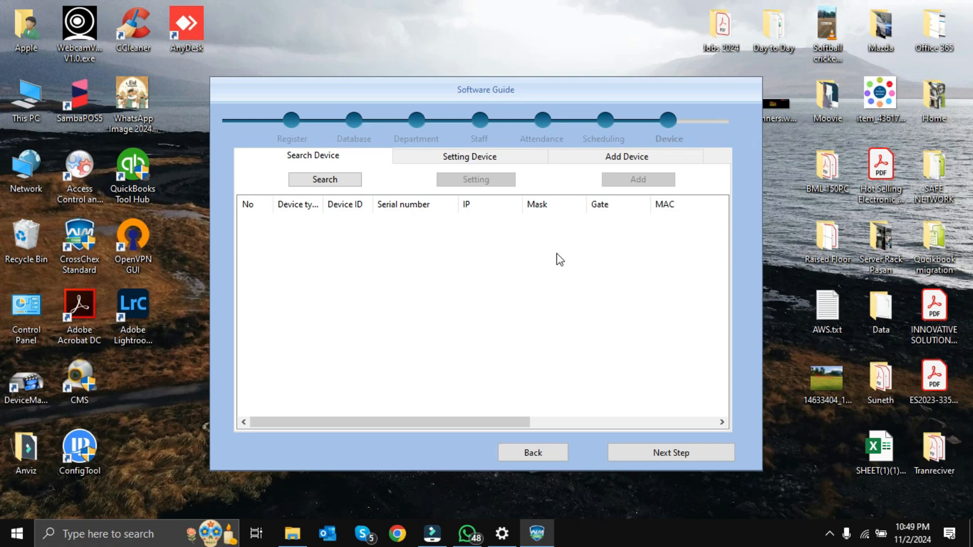
Step: Finish the Software Guide and log in as ADMIN to reach the main dashboard
click(671, 453)
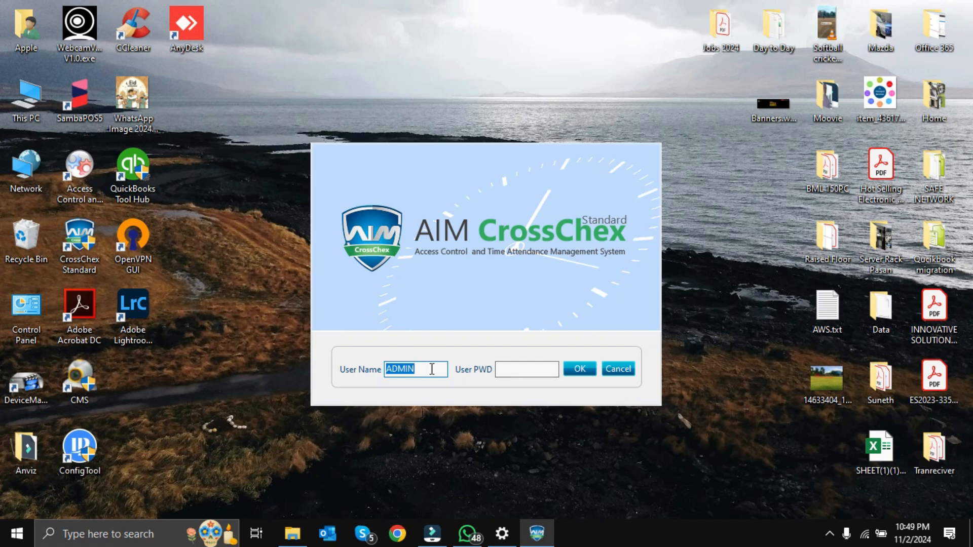
click(508, 369)
click(575, 378)
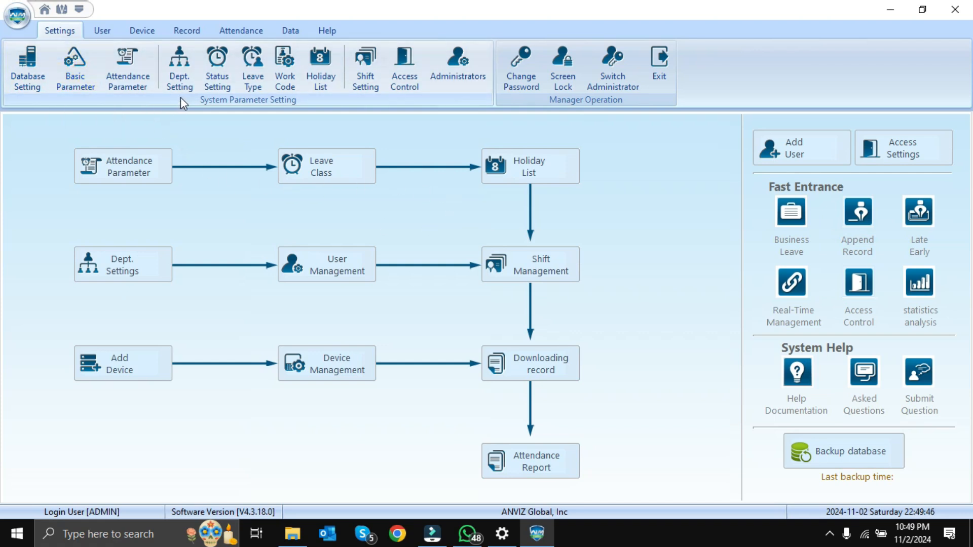
click(180, 85)
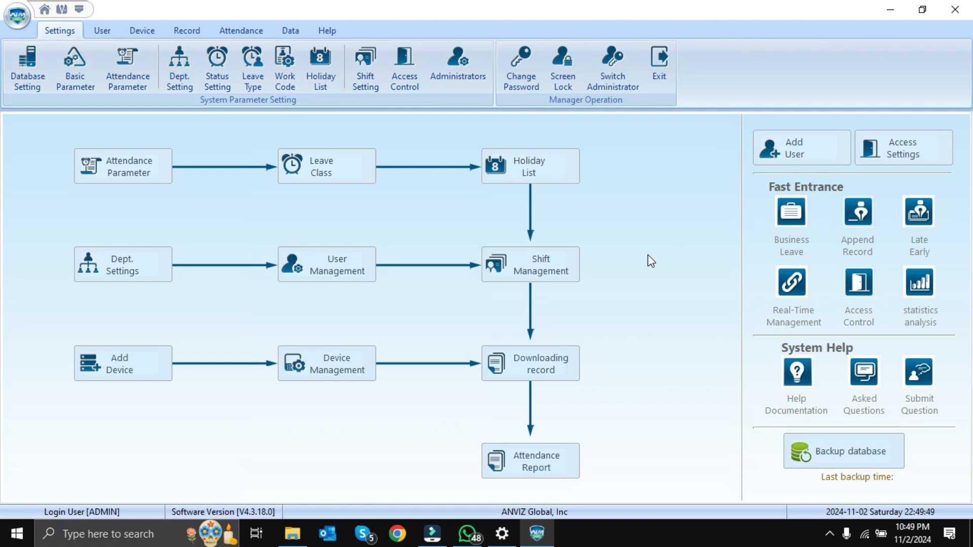